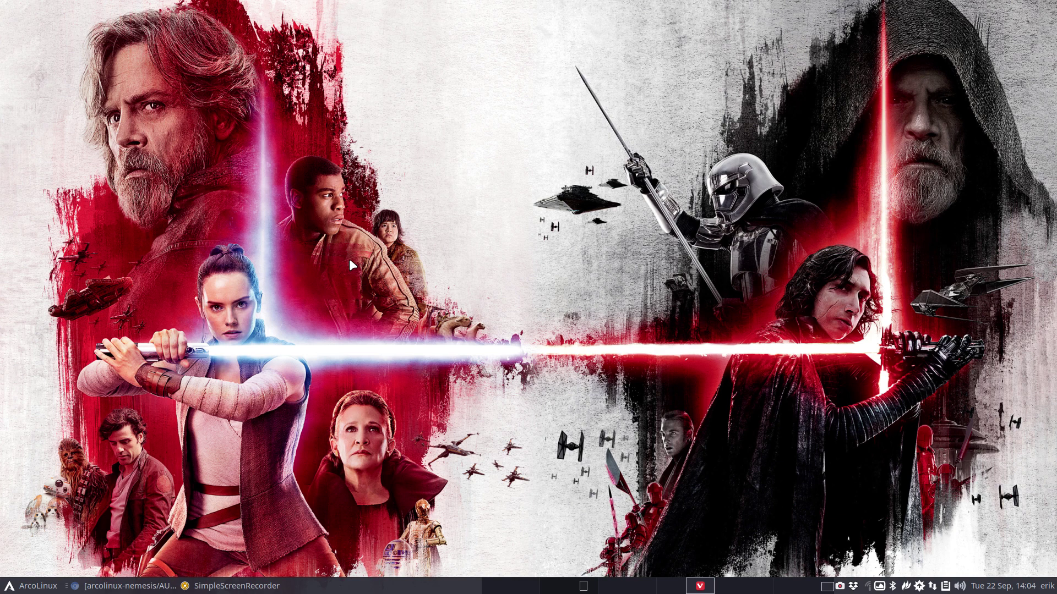
Search 'gnom' in the Whisker Menu and highlight the Boxes result.
left_click(10, 586)
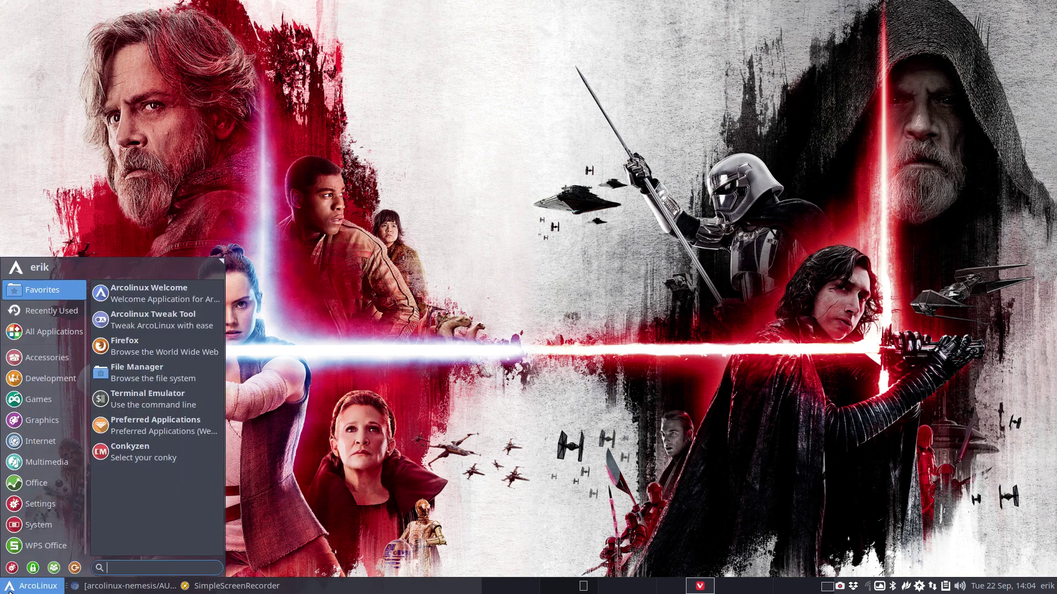
type("gnom")
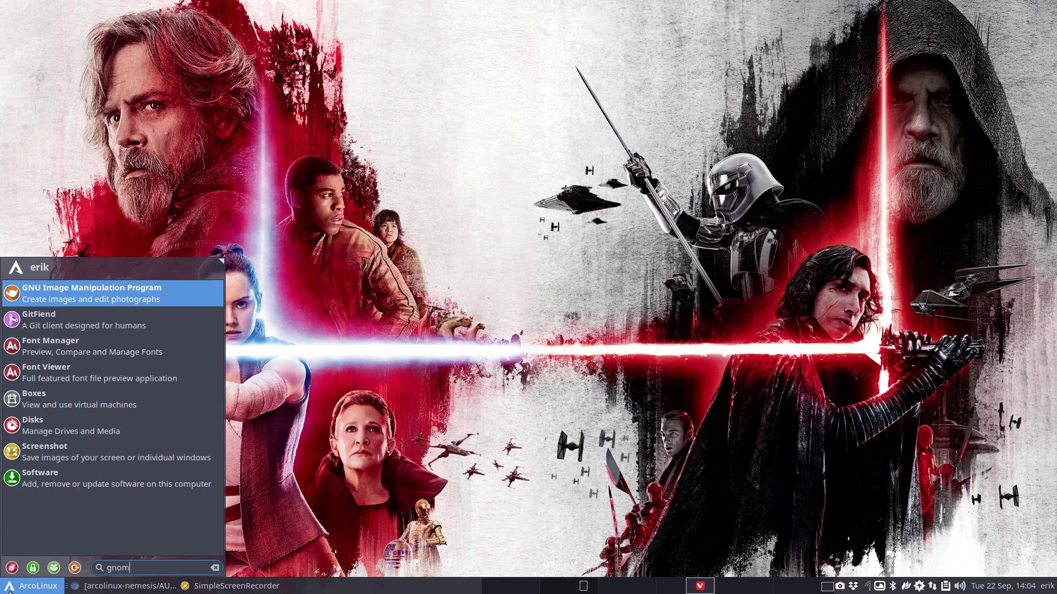
key("Down")
key("Down")
key("Down")
key("Down")
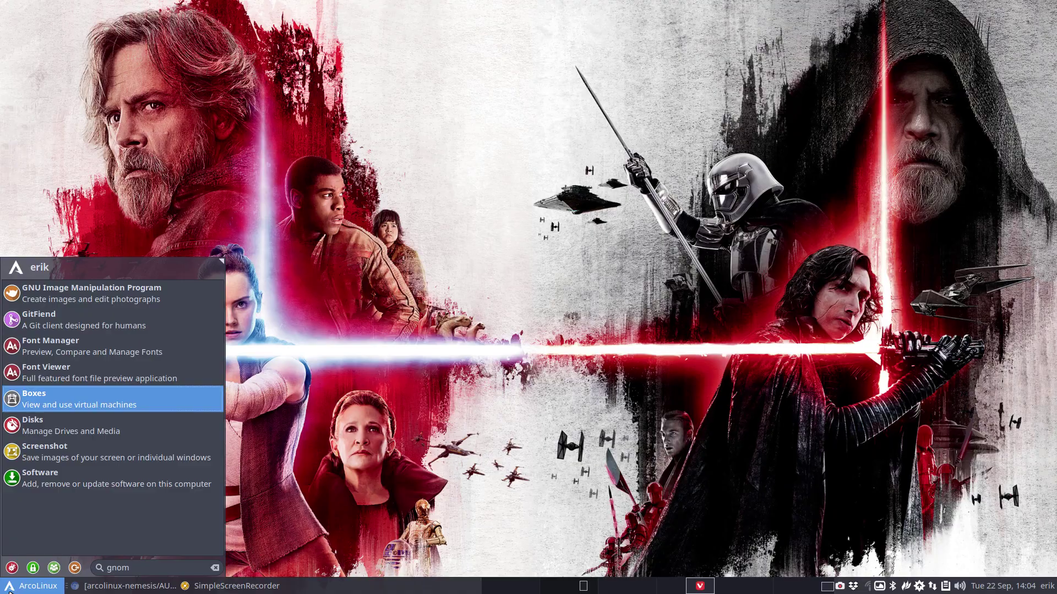
Launch Boxes, then reinstall gnome-boxes 3.36.6-1 via sudo pacman -S in the drop-down terminal and hide it.
key("Return")
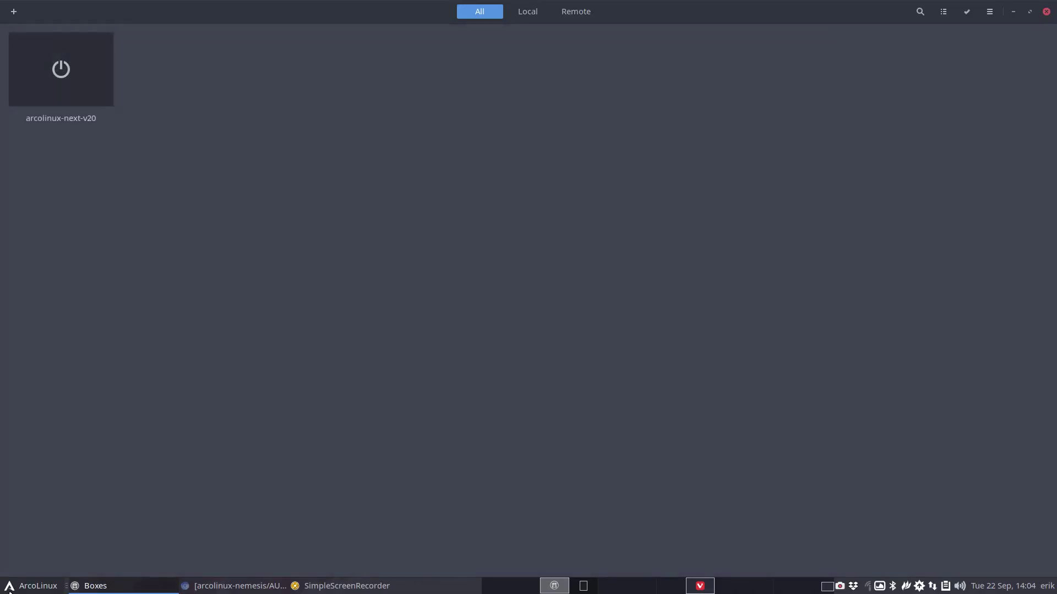
key("F12")
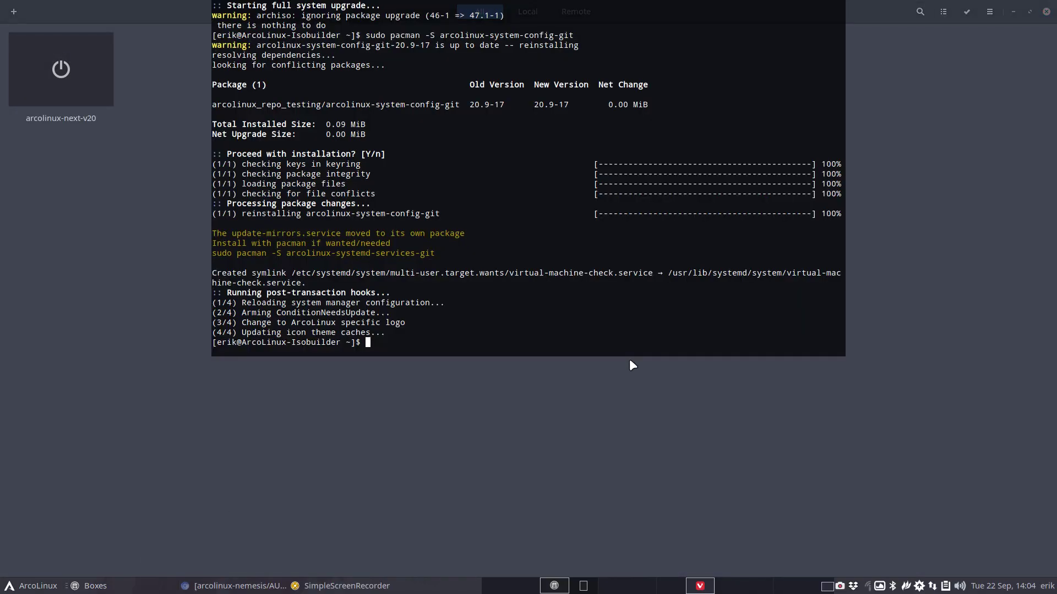
type("sudo pacman -S gnome")
type("-boxes")
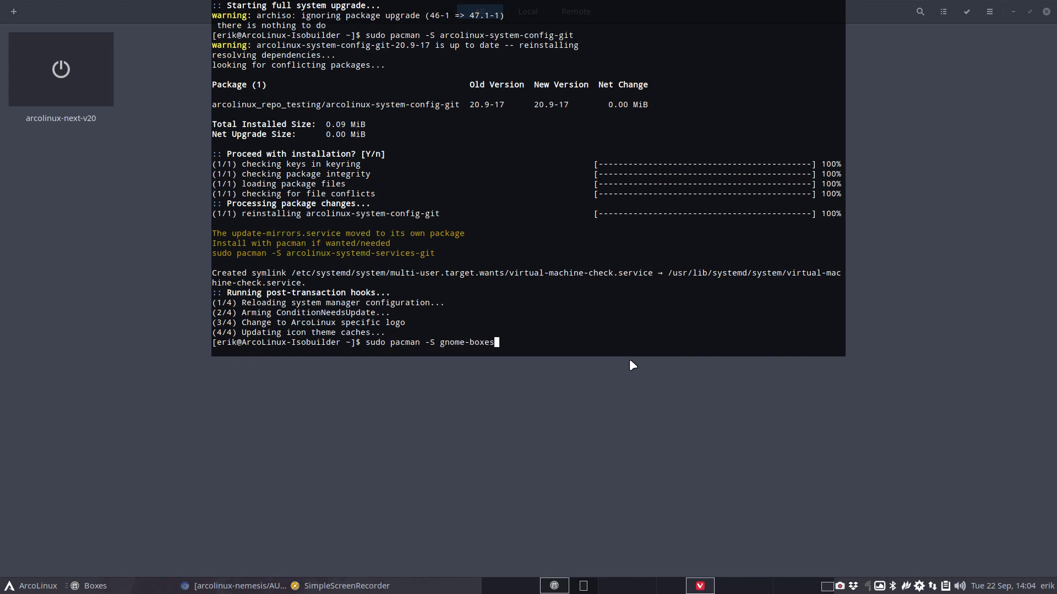
key("Return")
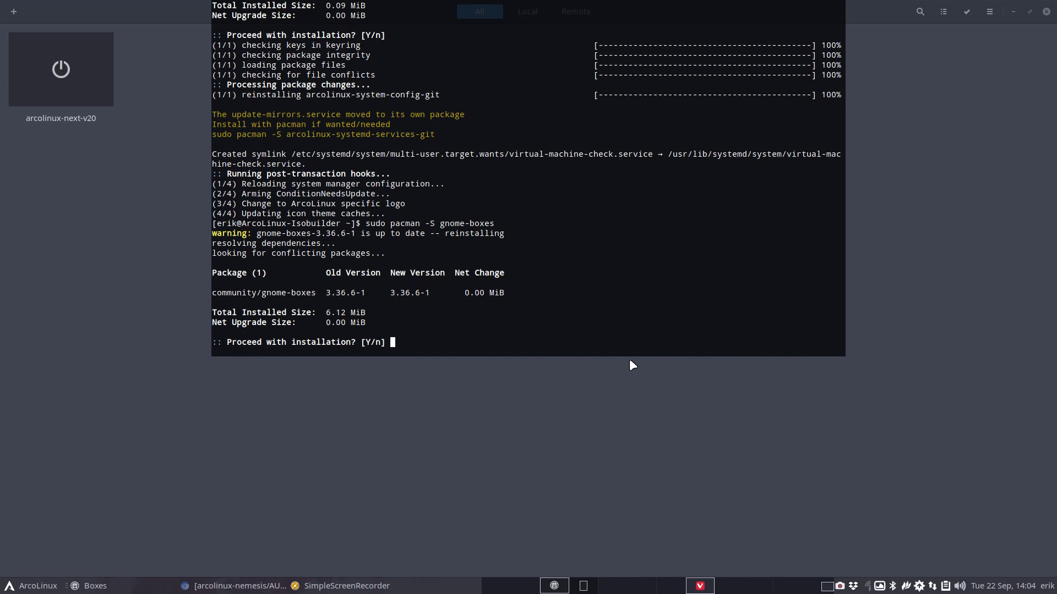
key("Return")
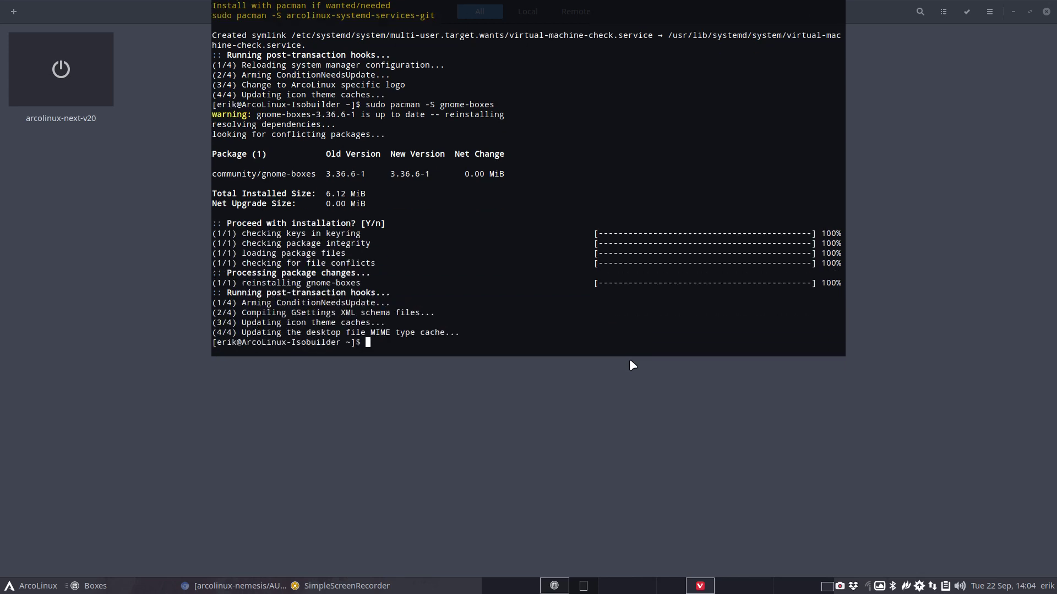
key("F12")
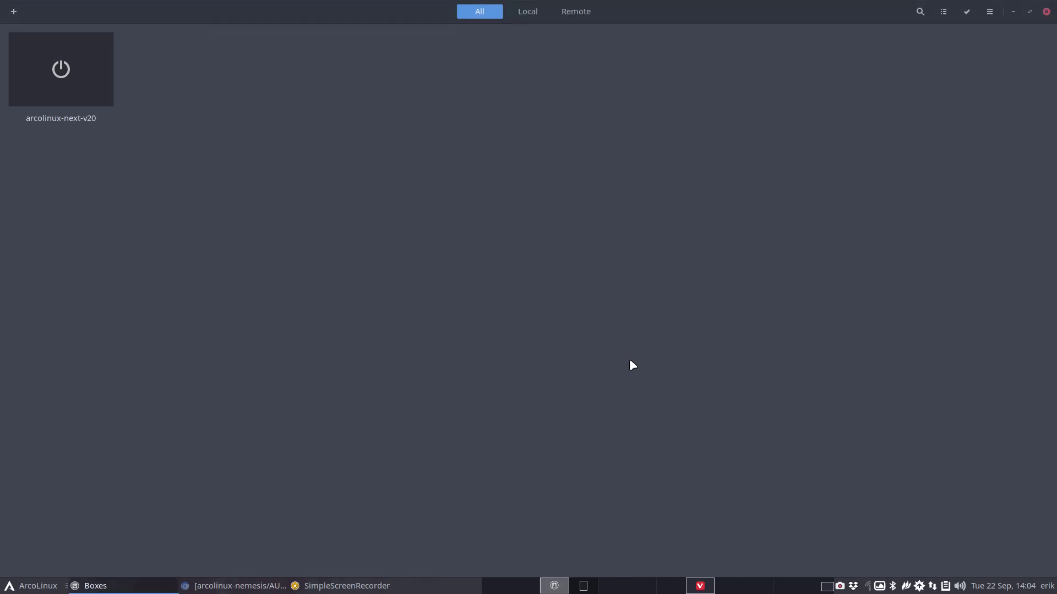
Delete the arcolinux-next-v20 box and dismiss the Undo notification.
right_click(88, 63)
left_click(43, 184)
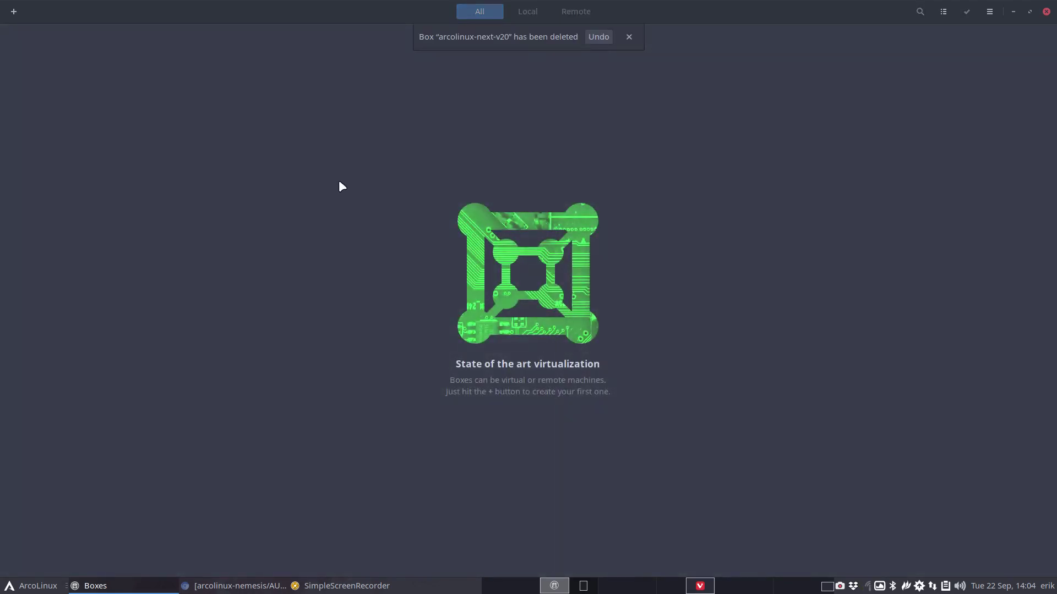
left_click(630, 37)
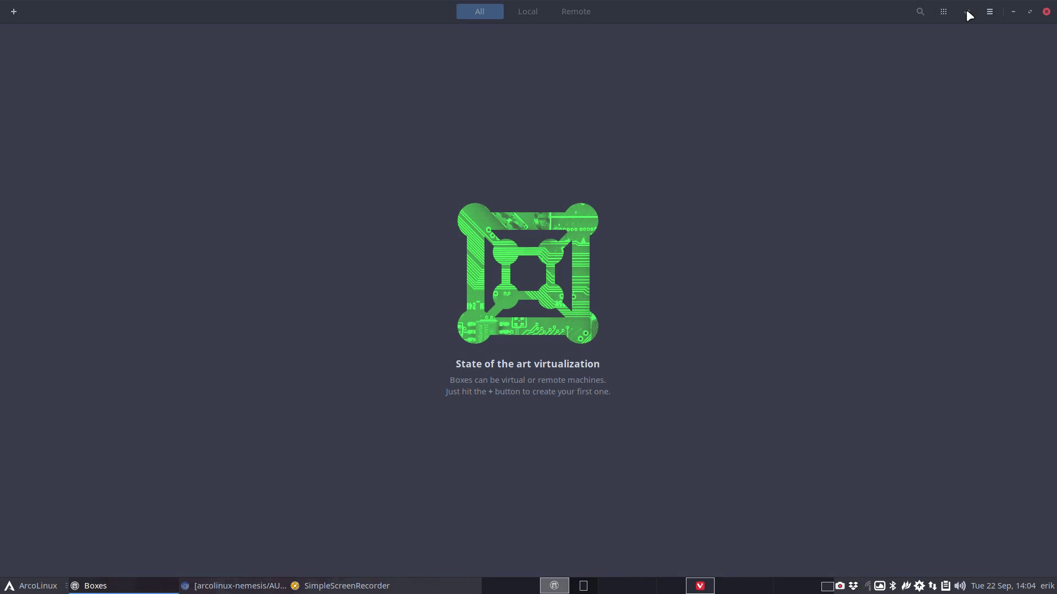
View About Boxes showing version 3.36.6 and close it.
left_click(990, 10)
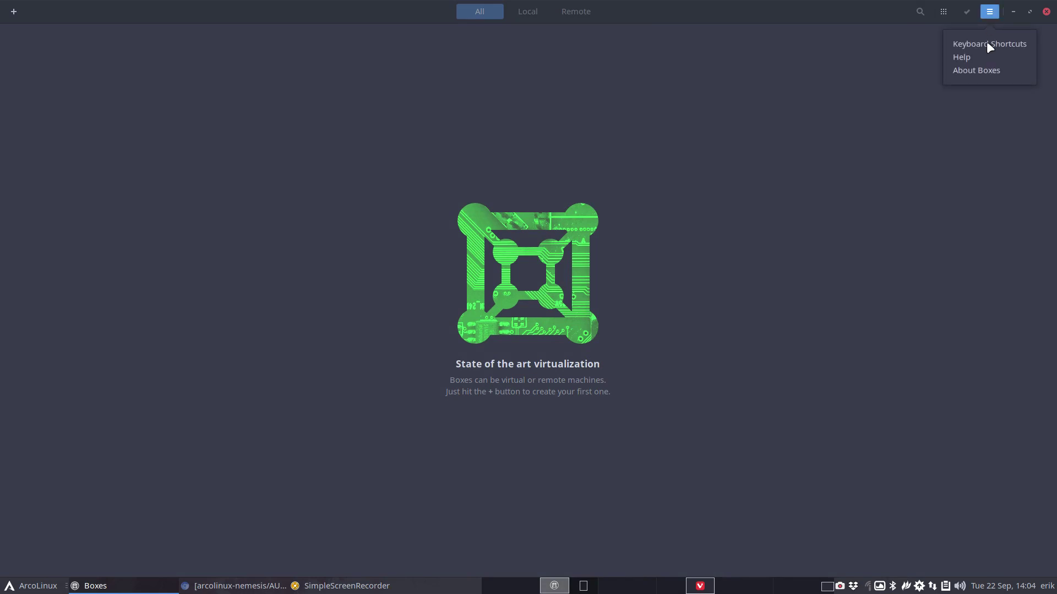
left_click(1003, 71)
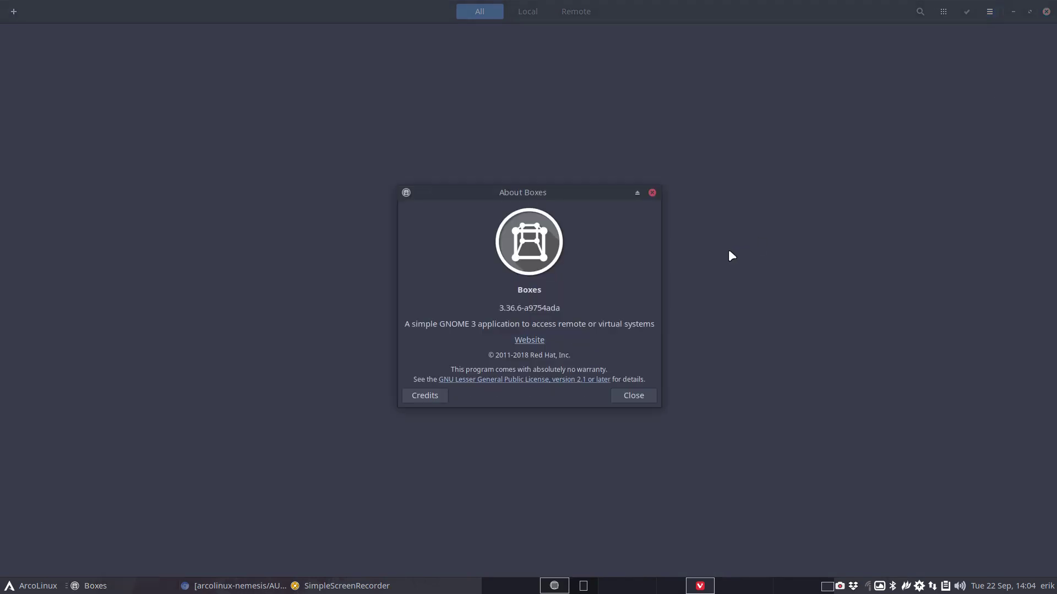
left_click(652, 192)
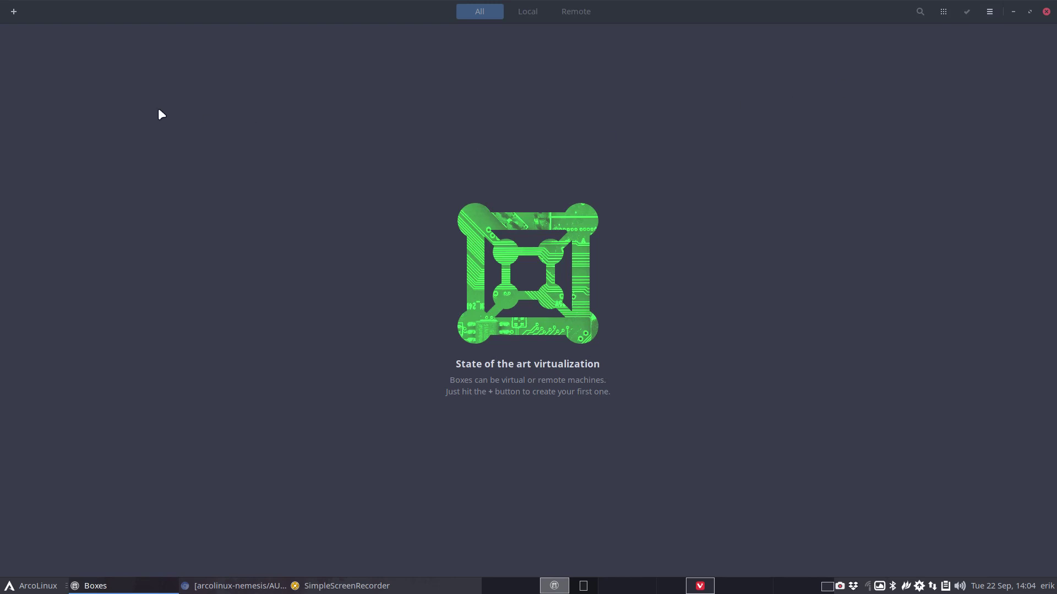
Start Create a Virtual Machine and choose Operating System Download.
left_click(14, 11)
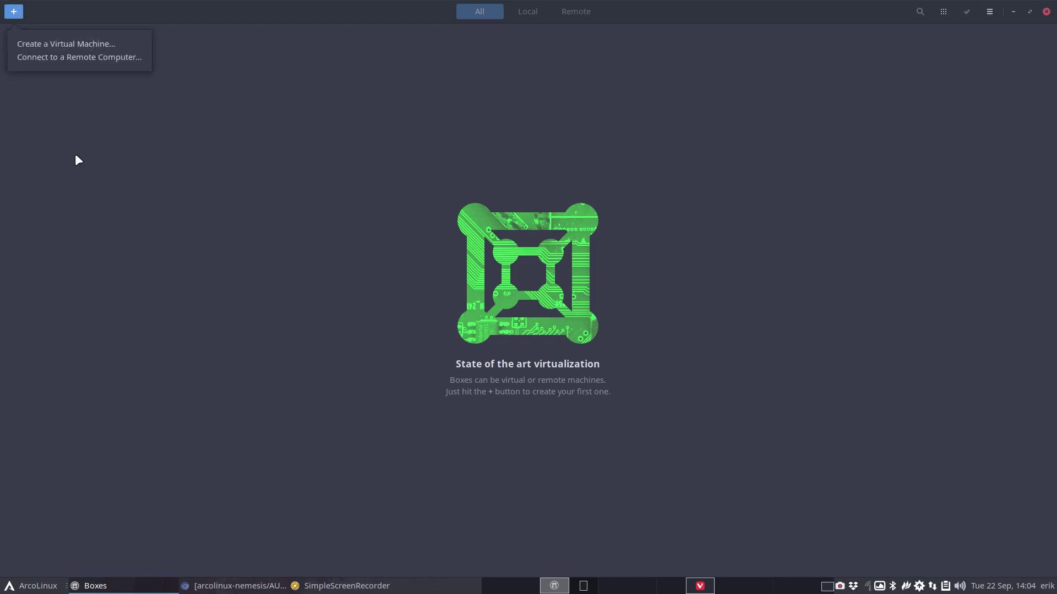
left_click(78, 42)
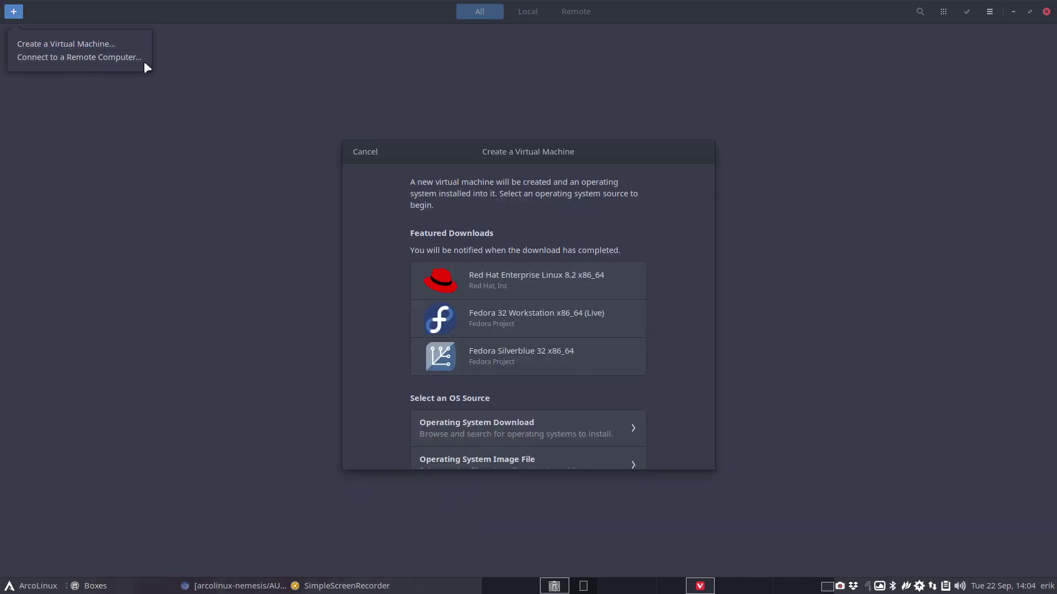
scroll(511, 289, "down", 1)
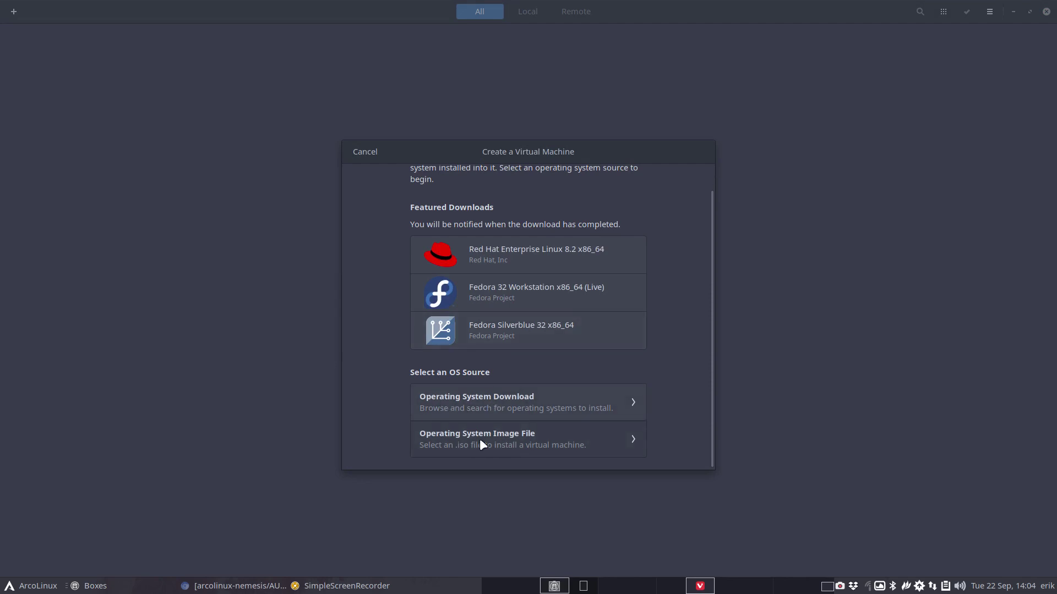
left_click(502, 401)
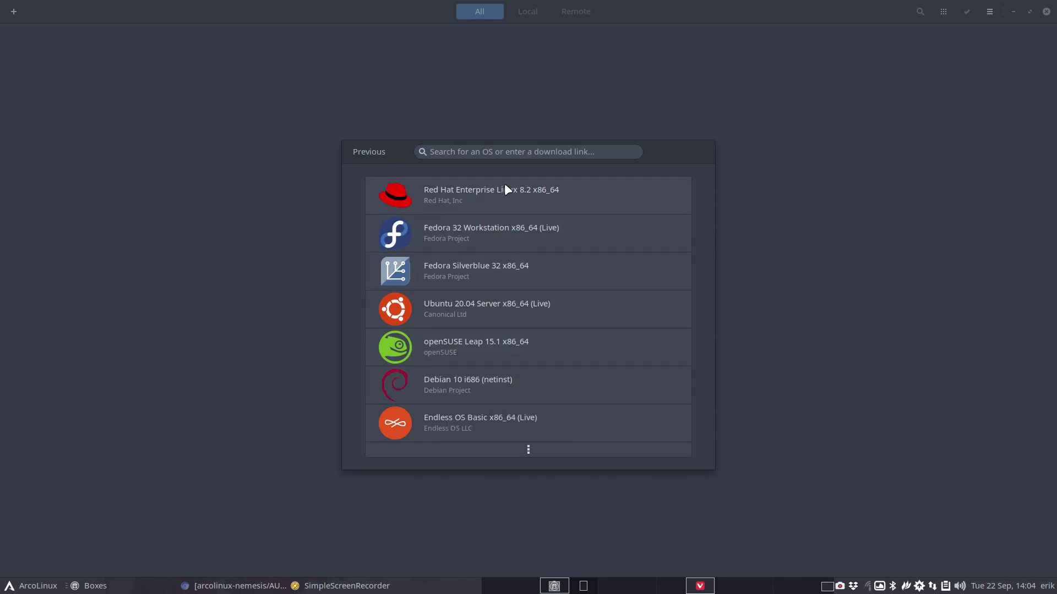
Expand the full OS download list, go back, and choose Operating System Image File.
left_click(527, 449)
scroll(527, 402, "down", 5)
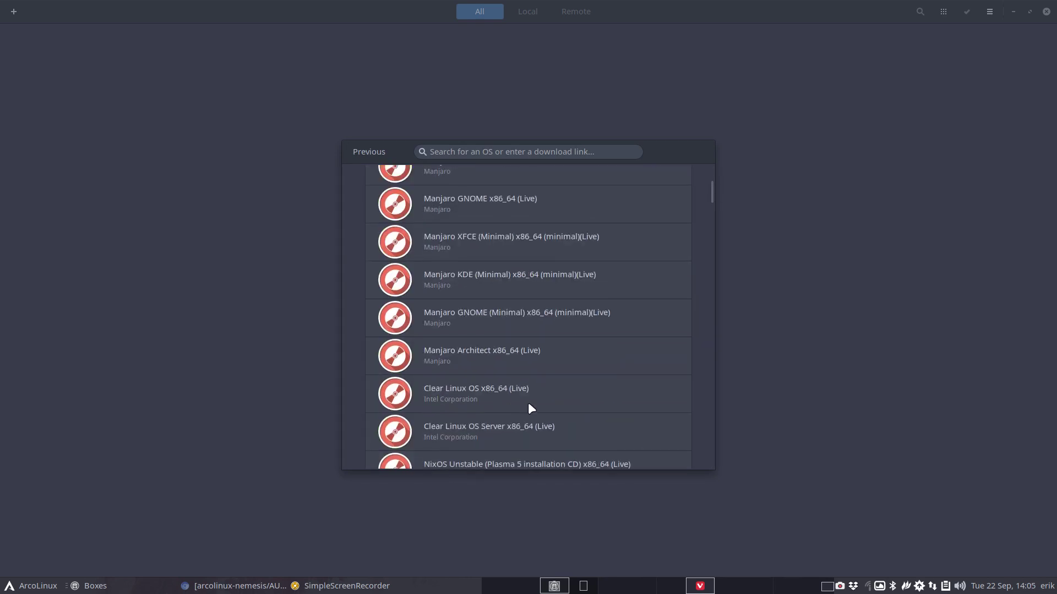
scroll(527, 402, "down", 5)
scroll(527, 402, "down", 5)
scroll(527, 402, "down", 5)
scroll(527, 402, "down", 5)
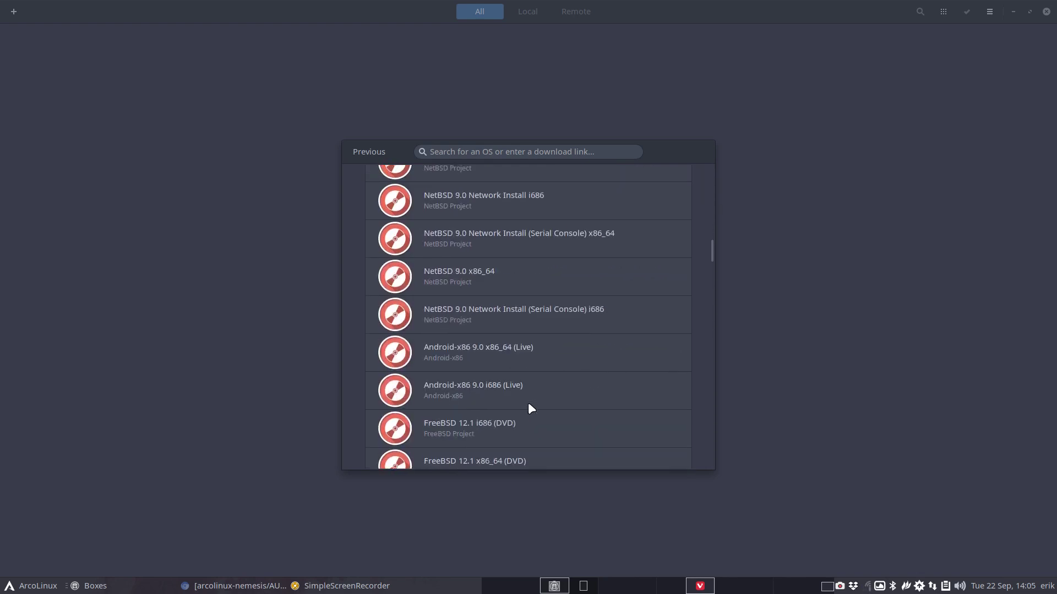
scroll(527, 401, "down", 5)
scroll(528, 402, "down", 3)
scroll(527, 402, "down", 5)
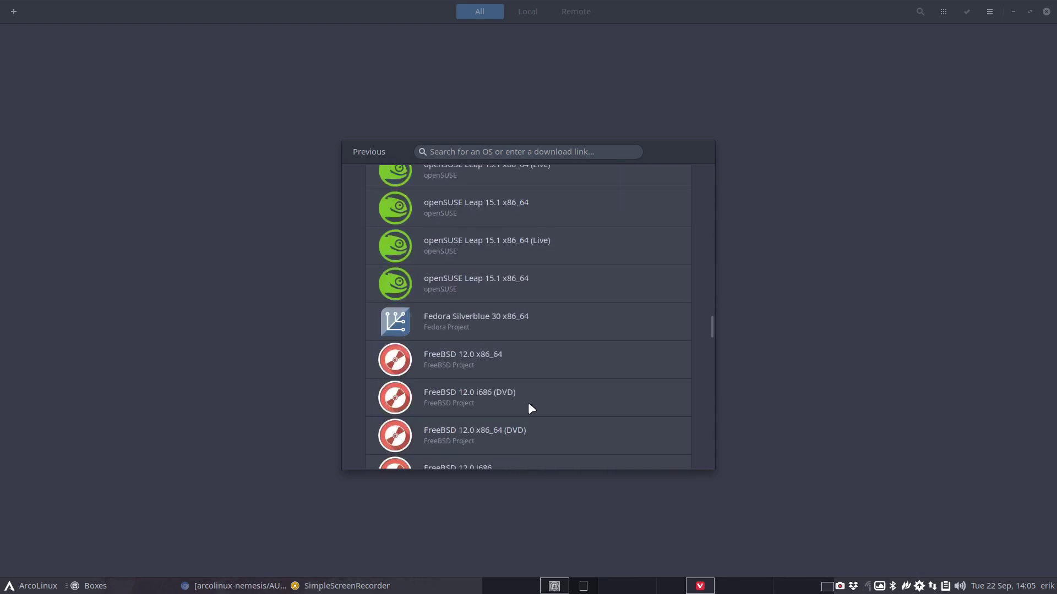
scroll(528, 402, "down", 5)
scroll(527, 402, "down", 4)
scroll(528, 402, "down", 5)
scroll(528, 402, "down", 5)
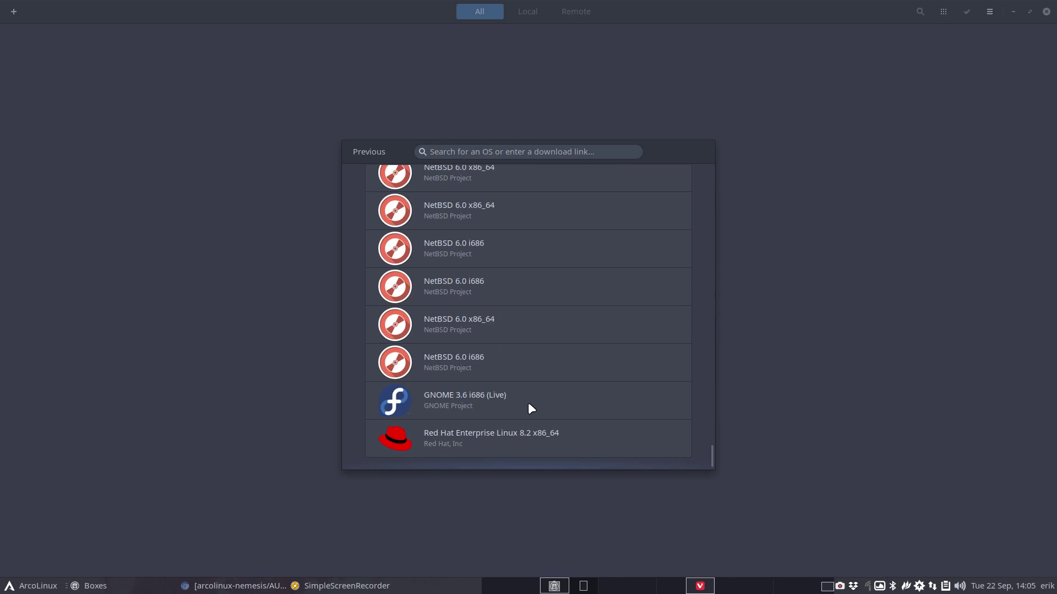
left_click(369, 151)
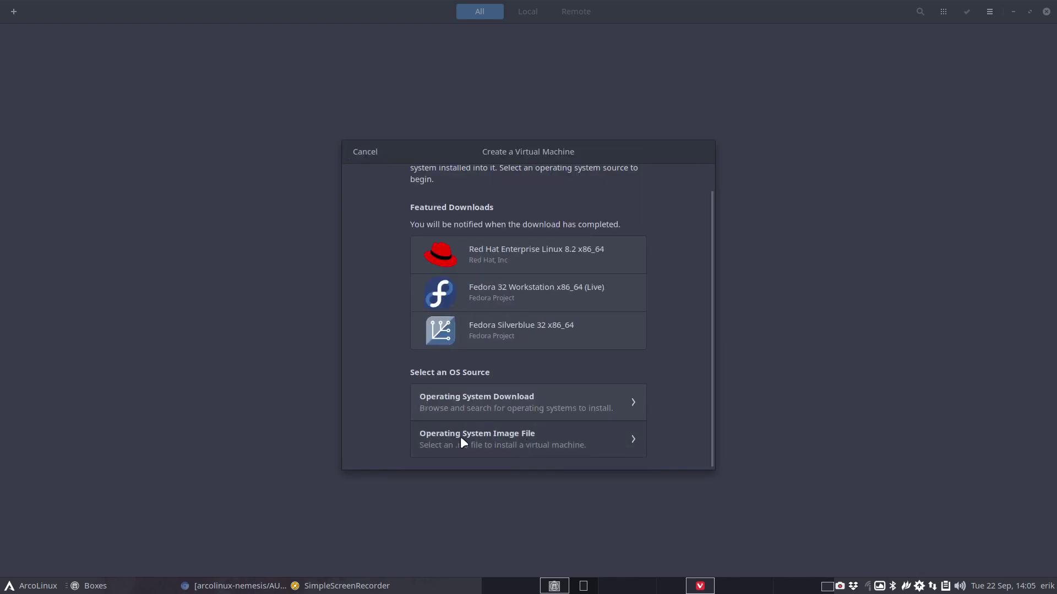
left_click(486, 434)
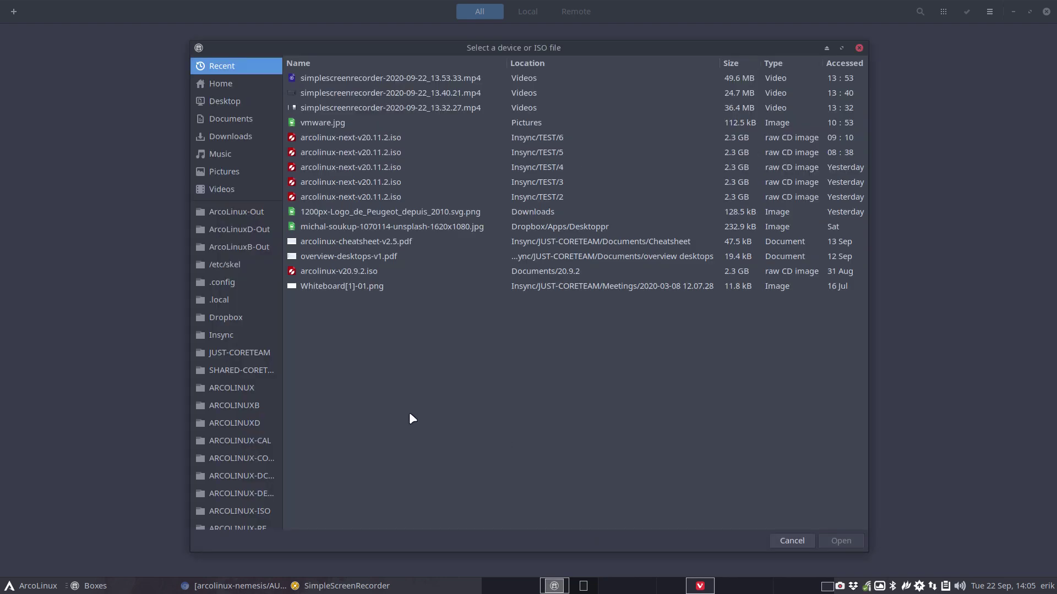
mouse_move(240, 371)
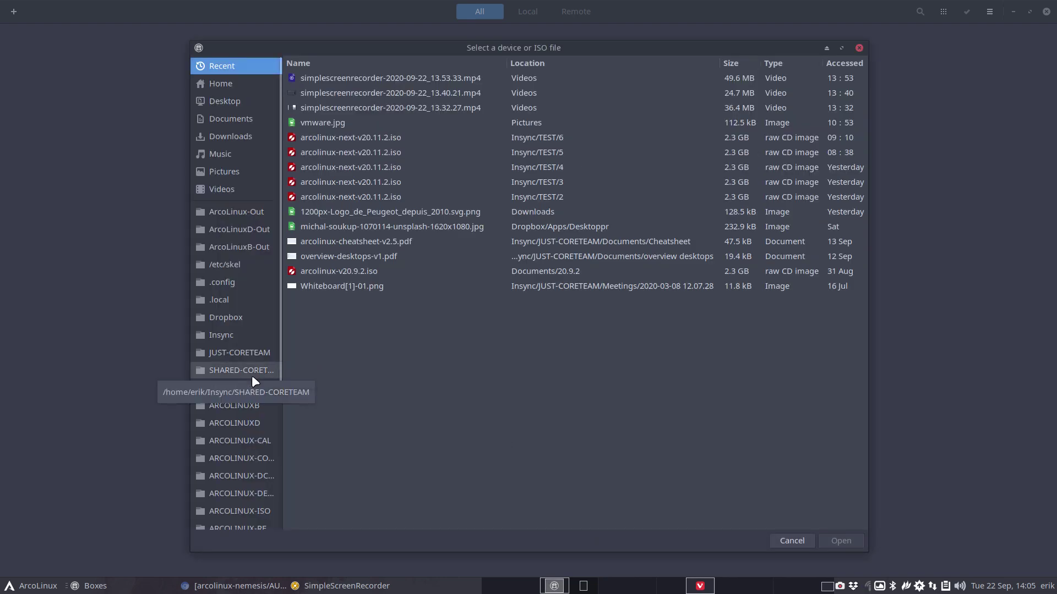
Select arcolinux-next-v20.11.2.iso from Insync/TEST/6 as the installation image.
left_click_drag(281, 368, 313, 367)
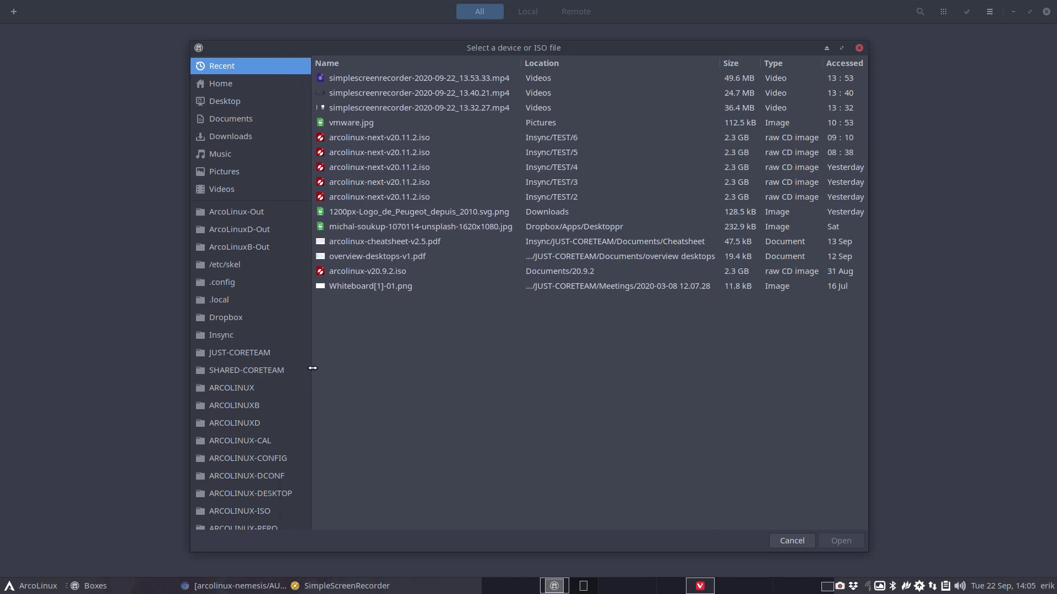
left_click(235, 335)
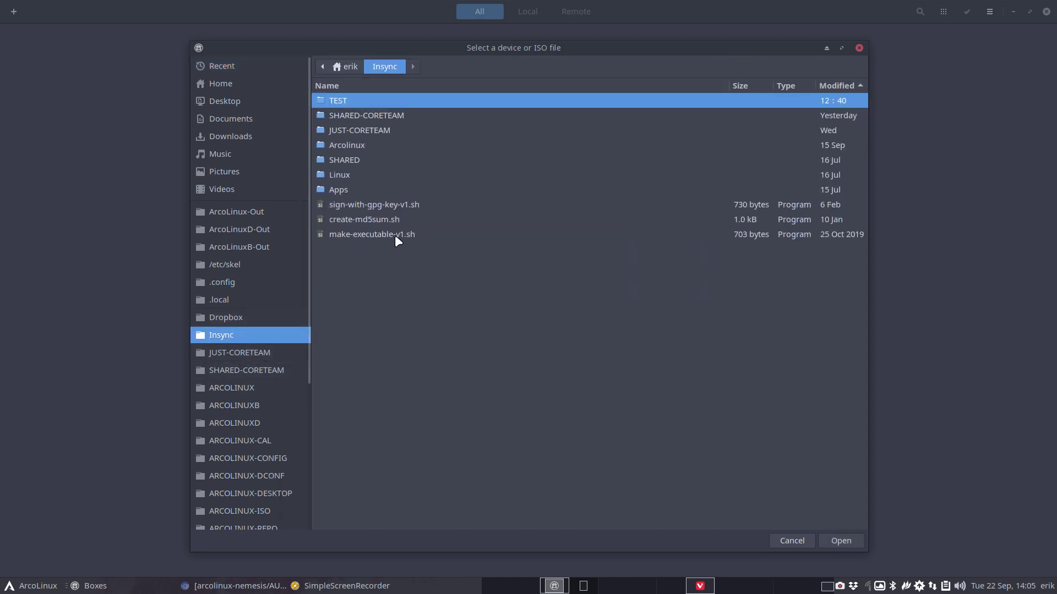
double_click(358, 100)
left_click(407, 161)
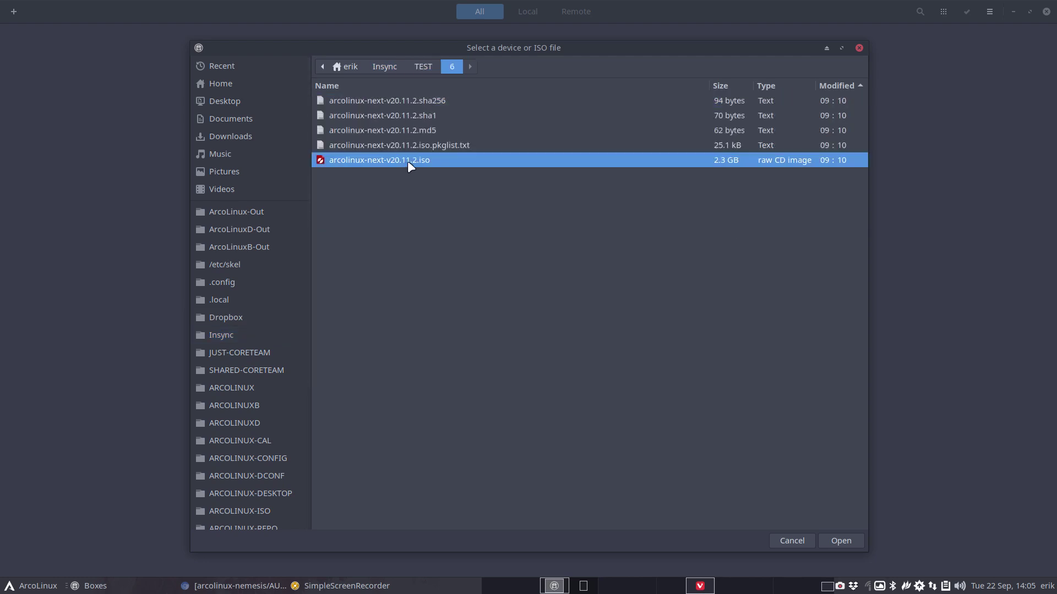
left_click(837, 543)
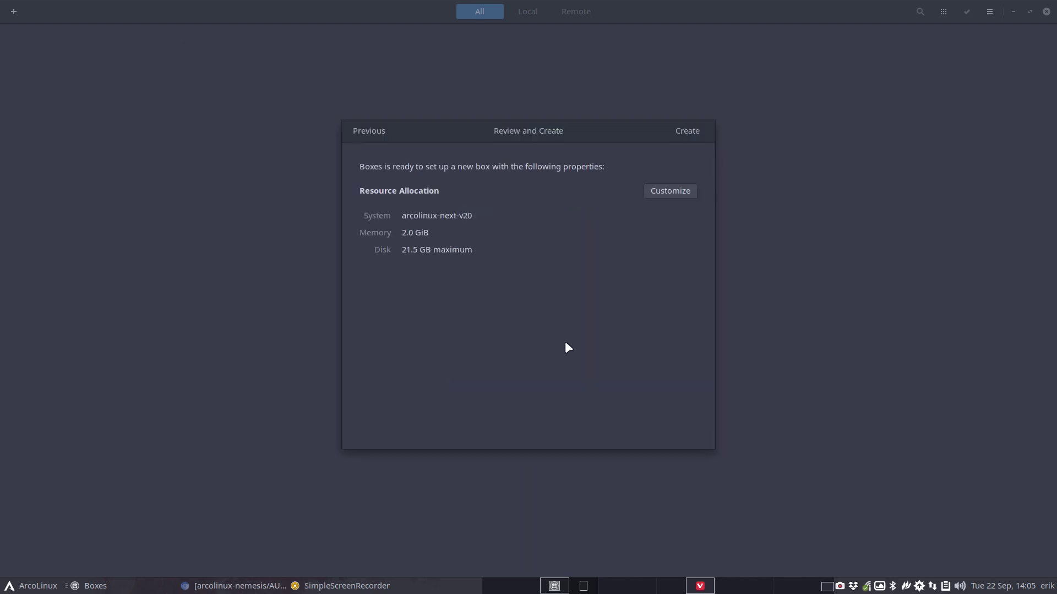
Customize the box's memory to 8.1 GiB and create it so it starts booting.
left_click(669, 191)
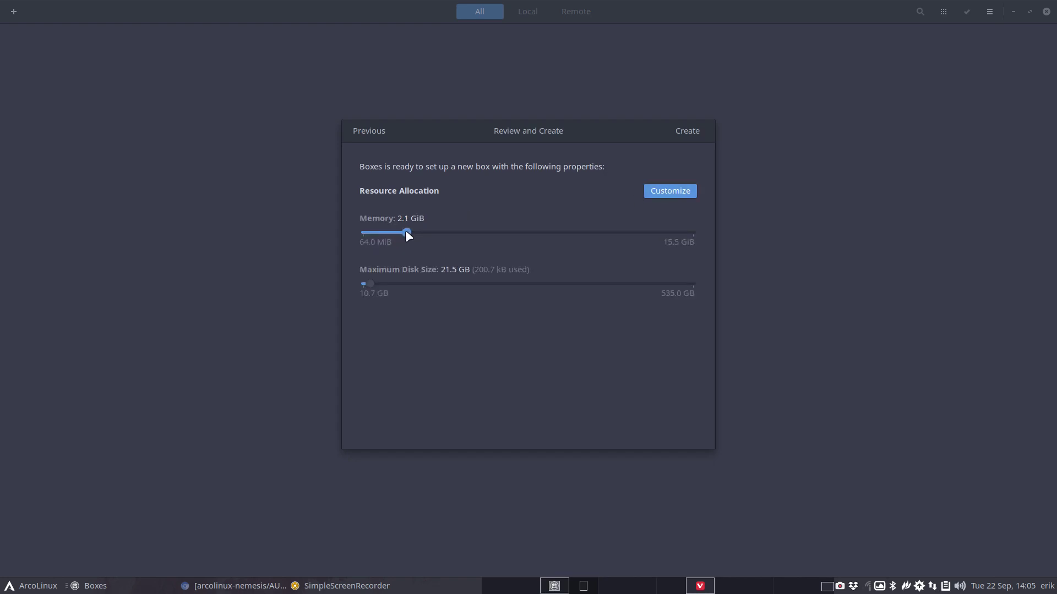
left_click_drag(498, 232, 533, 235)
left_click(690, 130)
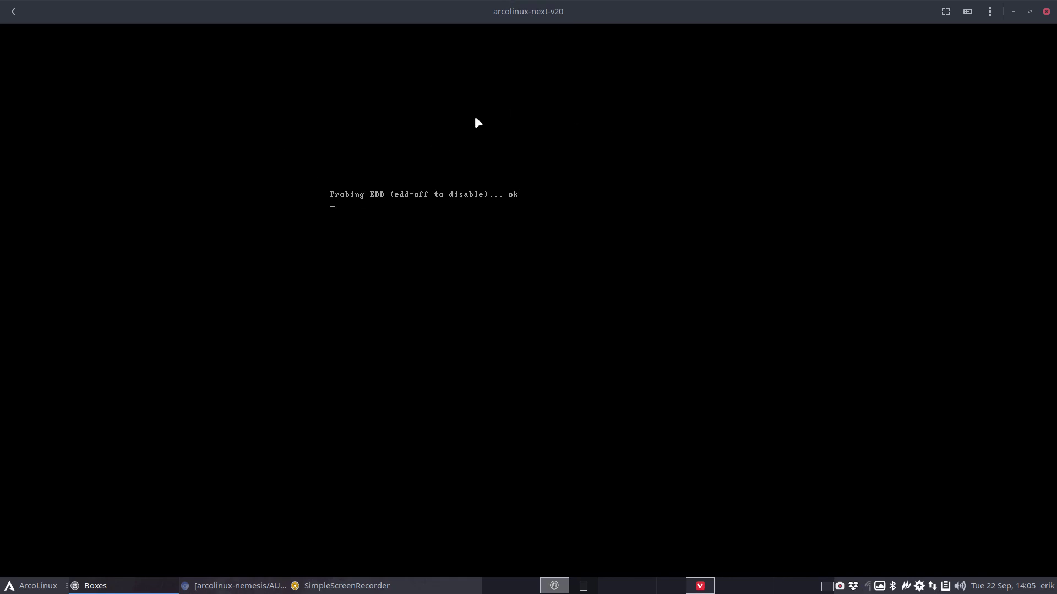
Show the booting ArcoLinux guest fullscreen.
left_click(946, 11)
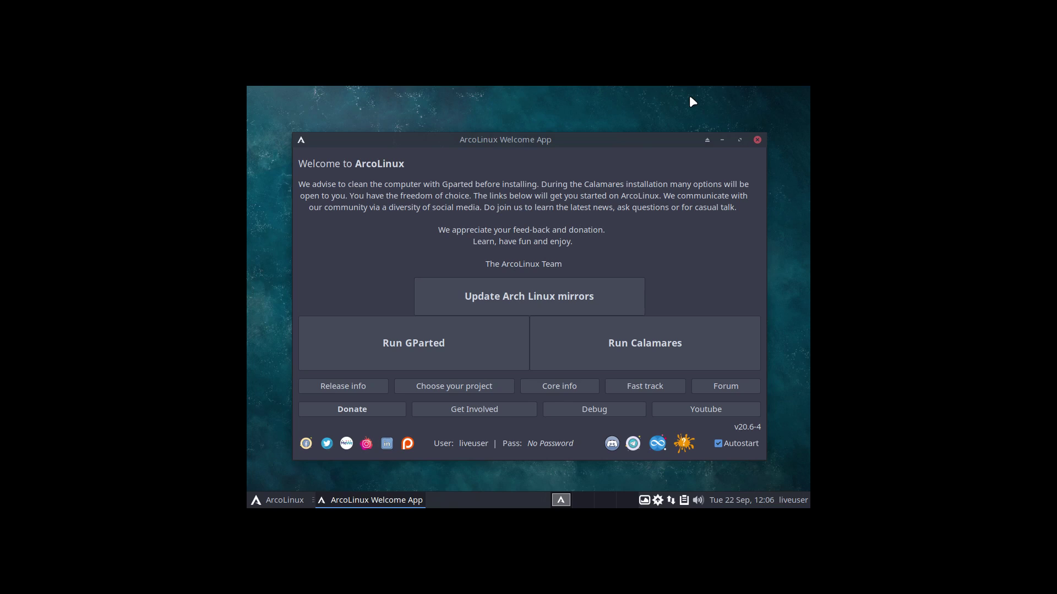
key("ctrl+alt+t")
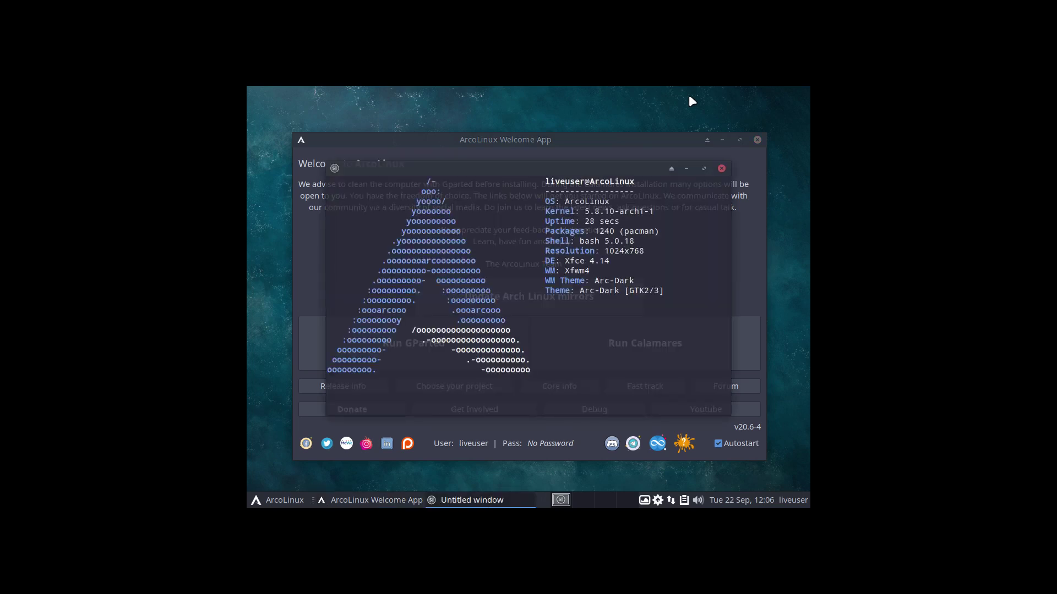
left_click(720, 169)
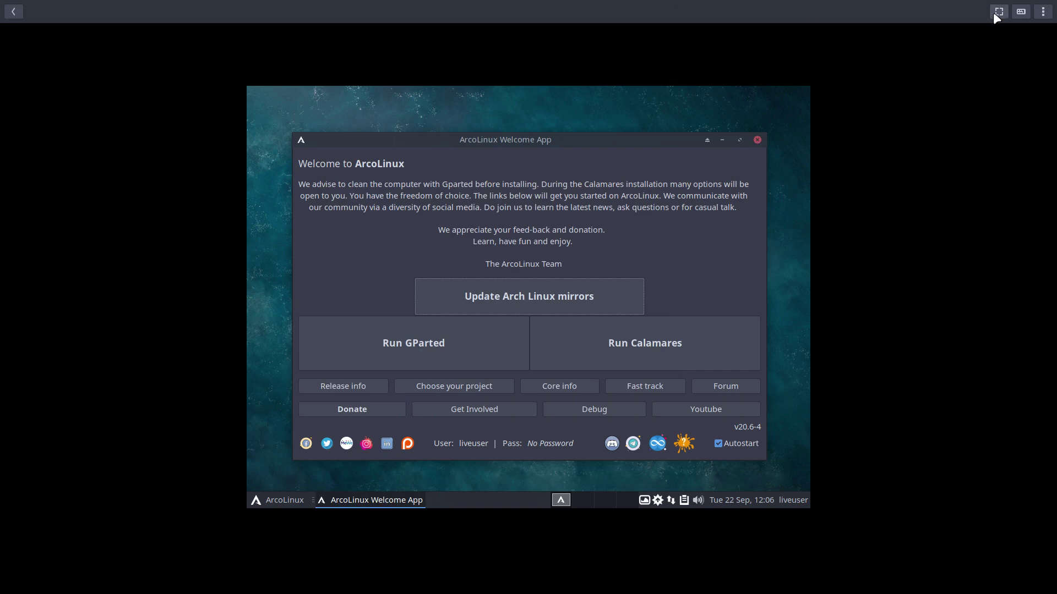
left_click(997, 12)
left_click(946, 12)
left_click(997, 11)
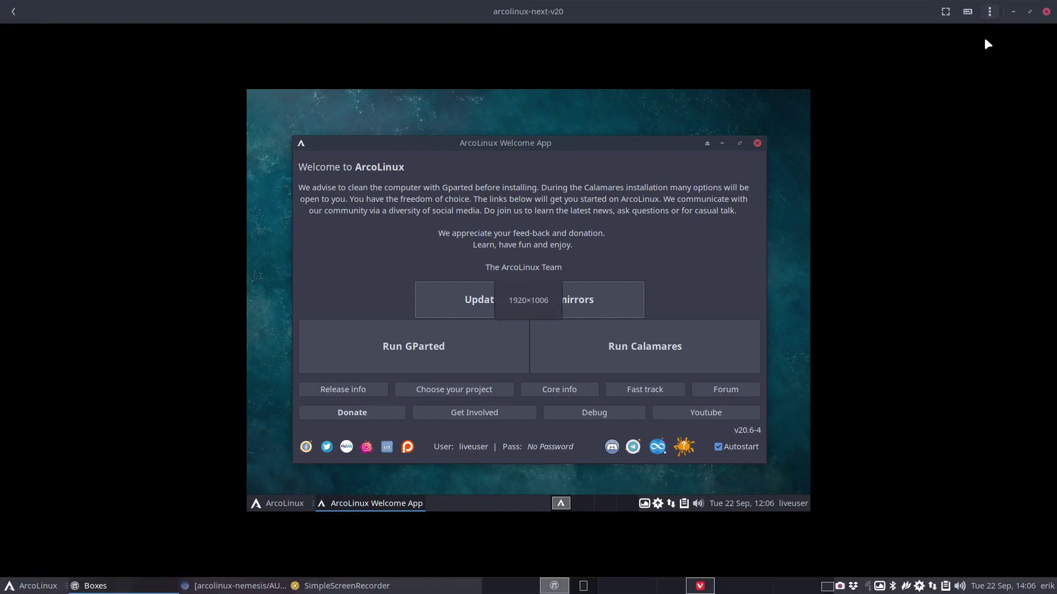
left_click(945, 11)
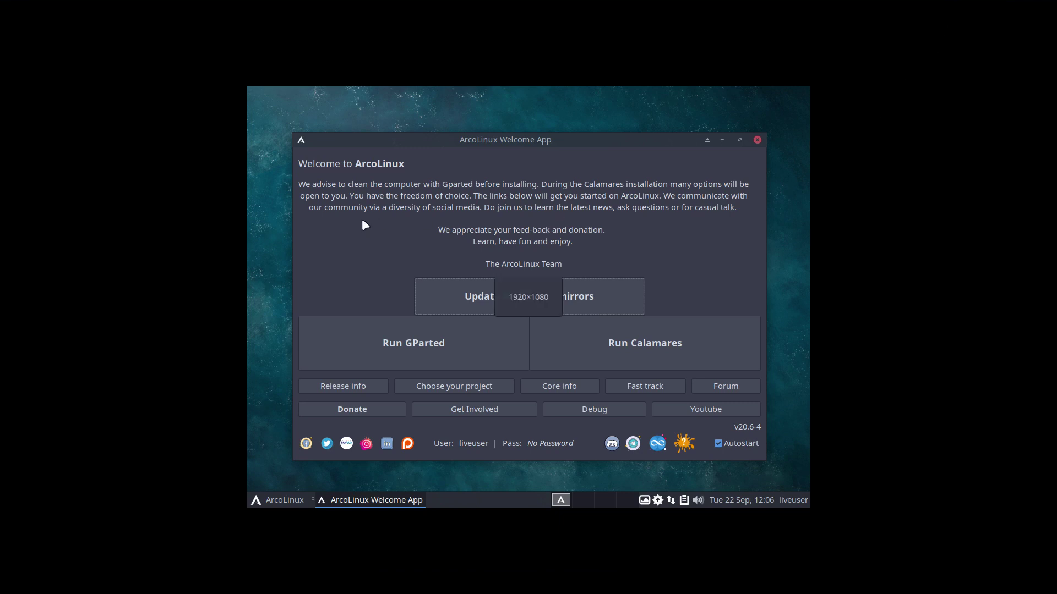
Set the guest Display resolution to 1920x1080, apply it and keep the configuration.
left_click(279, 502)
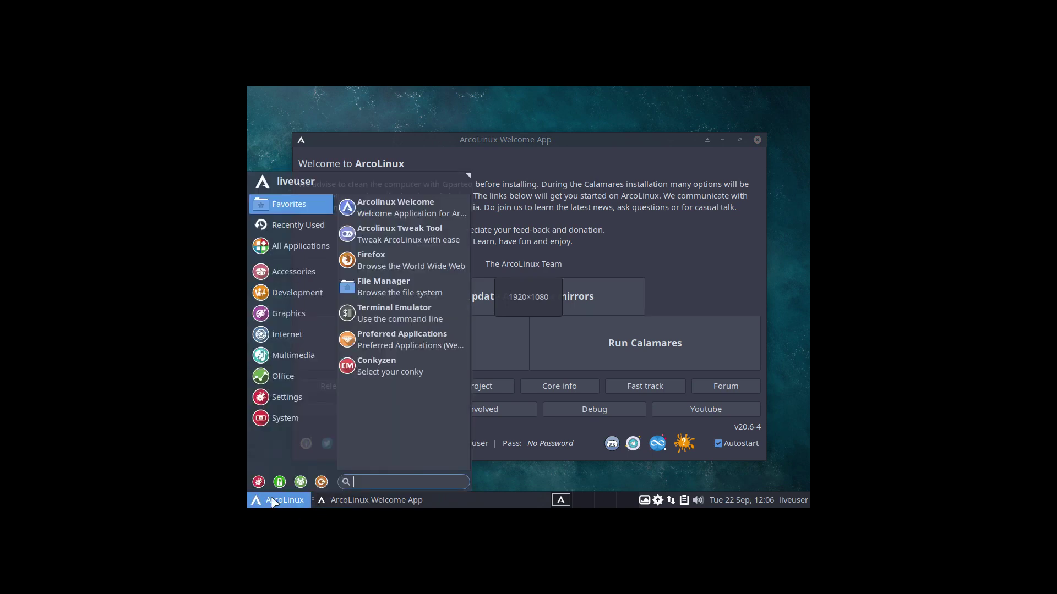
left_click(272, 432)
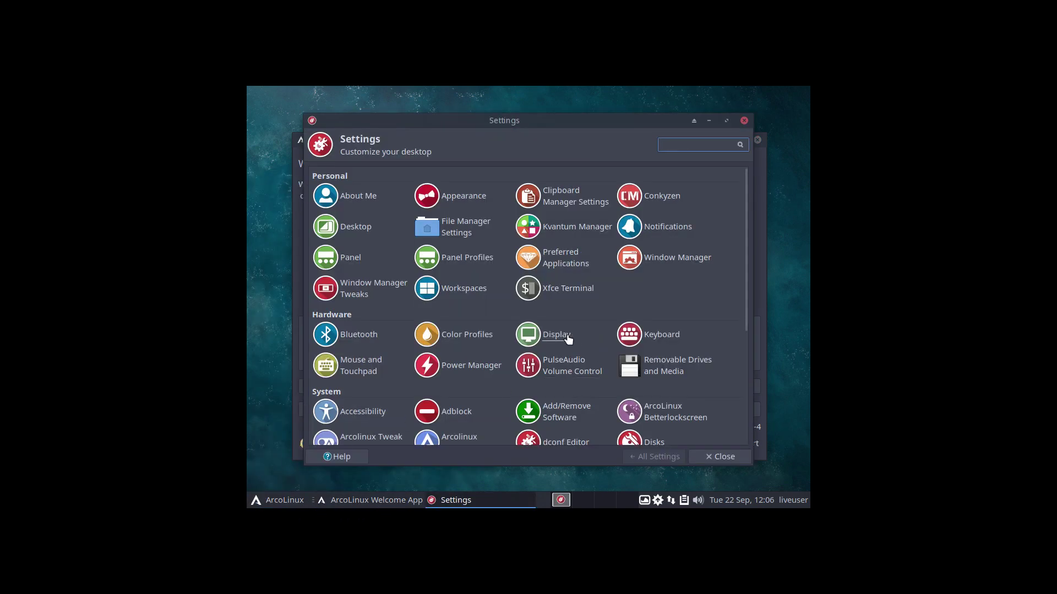
left_click(560, 340)
left_click(674, 217)
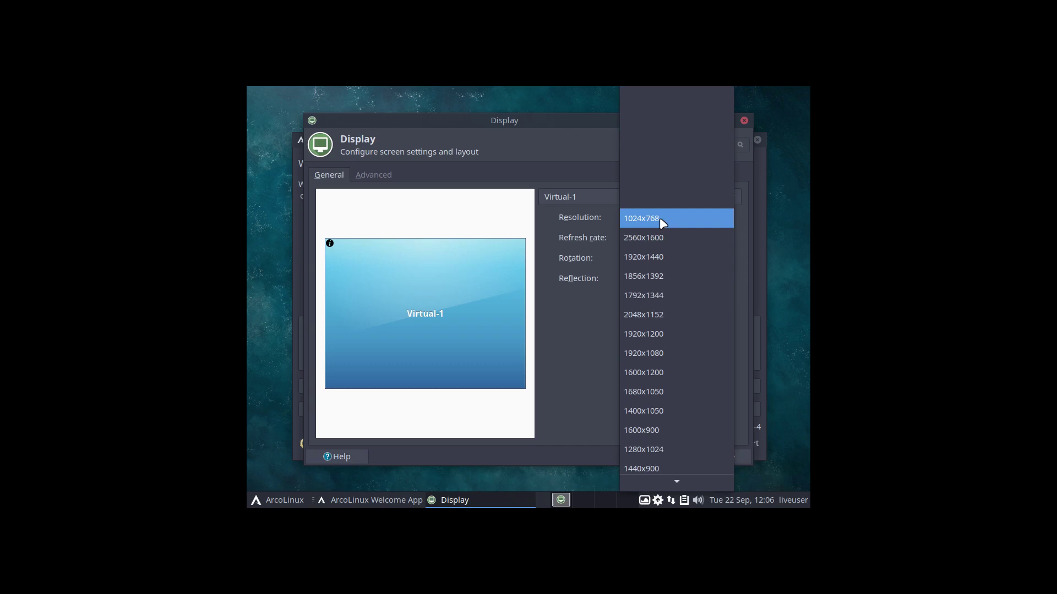
left_click(660, 217)
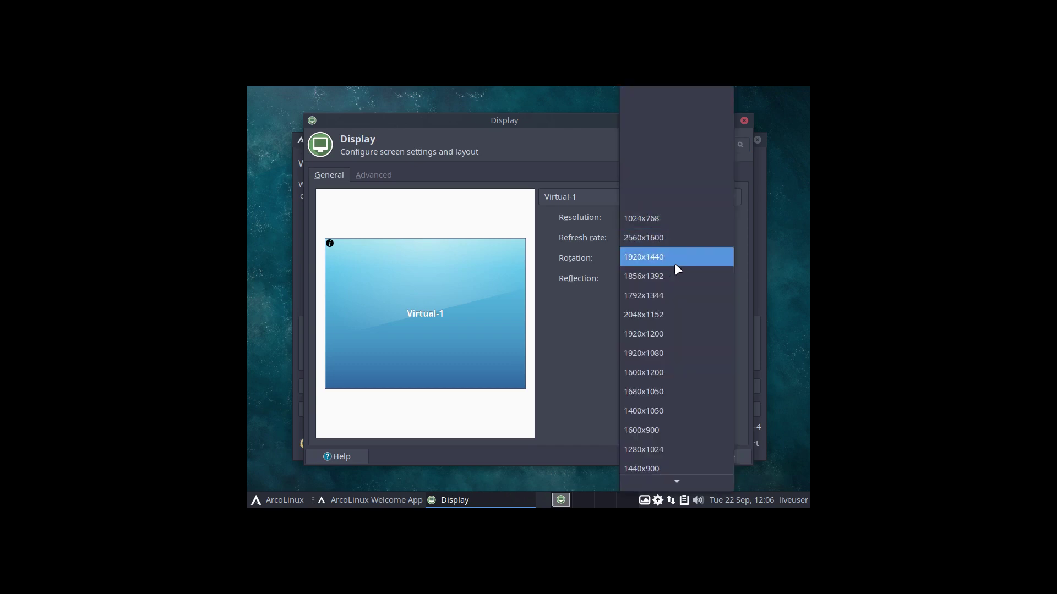
left_click(693, 347)
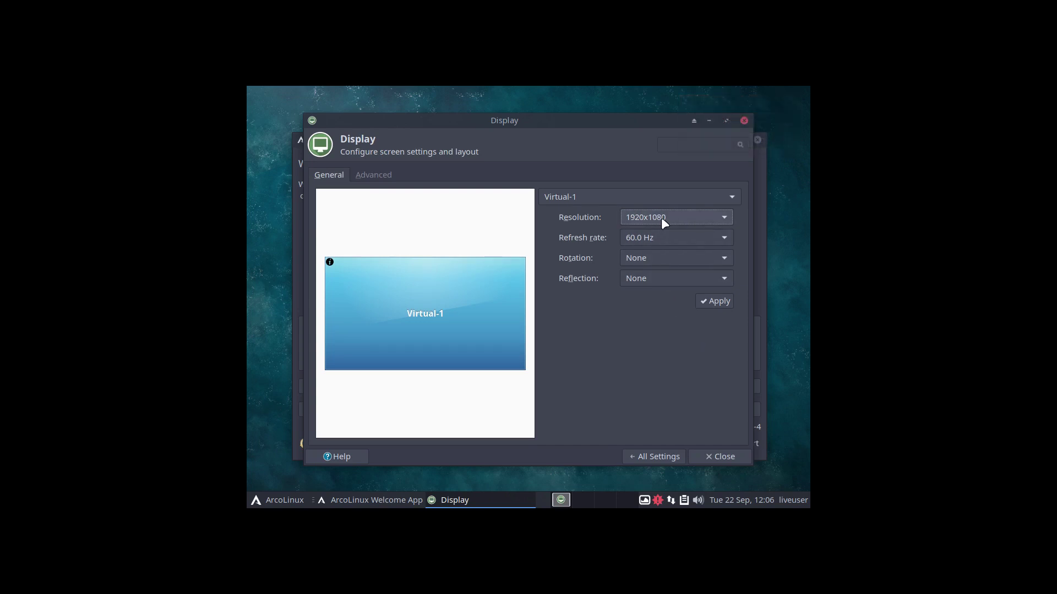
left_click(713, 300)
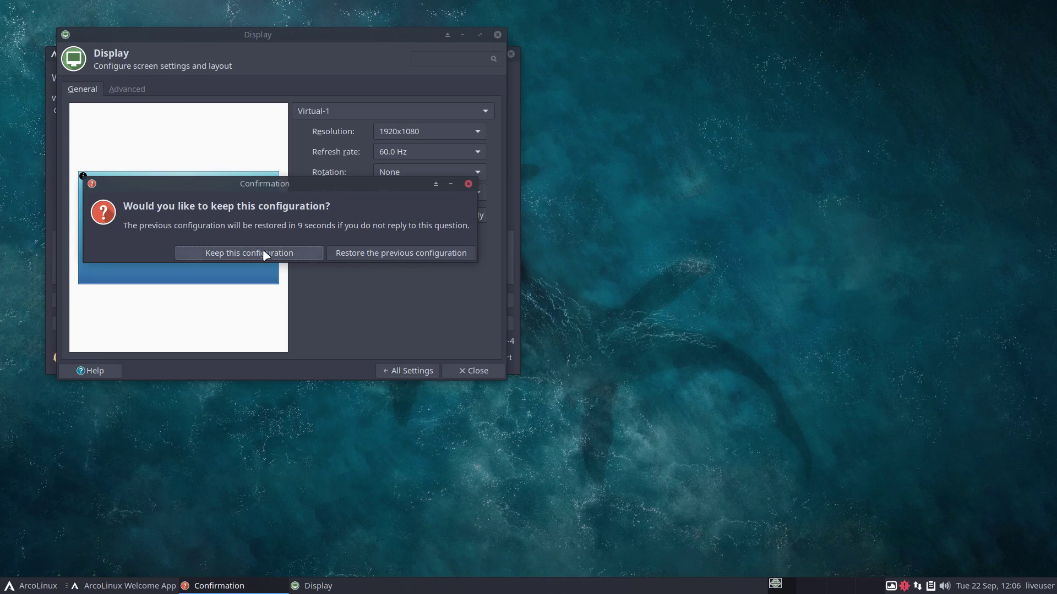
left_click(262, 251)
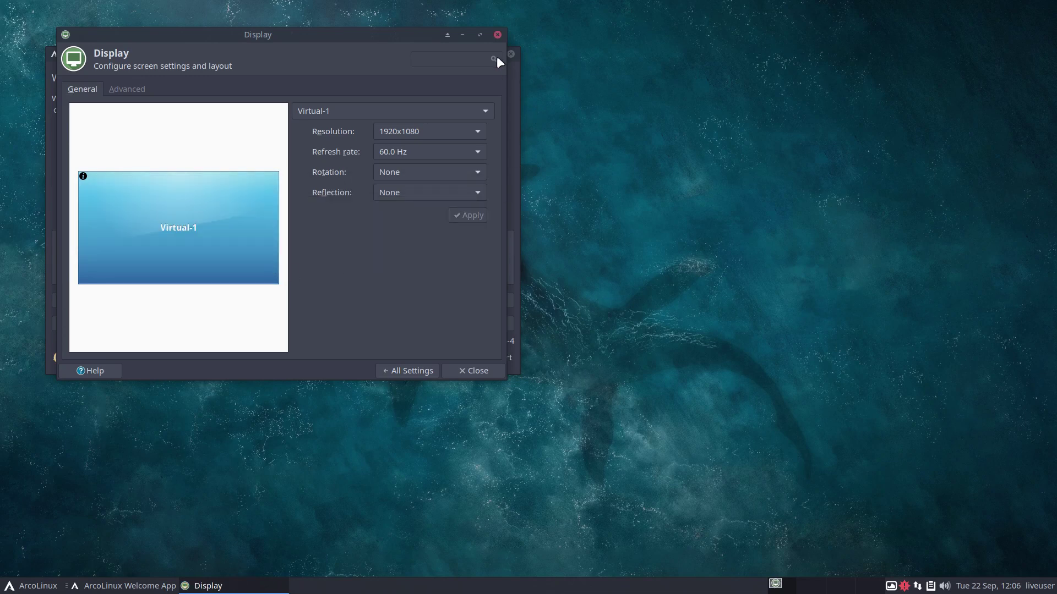
Close Display settings and the Welcome App, then glance at the Graphics menu category.
left_click(496, 35)
left_click(510, 54)
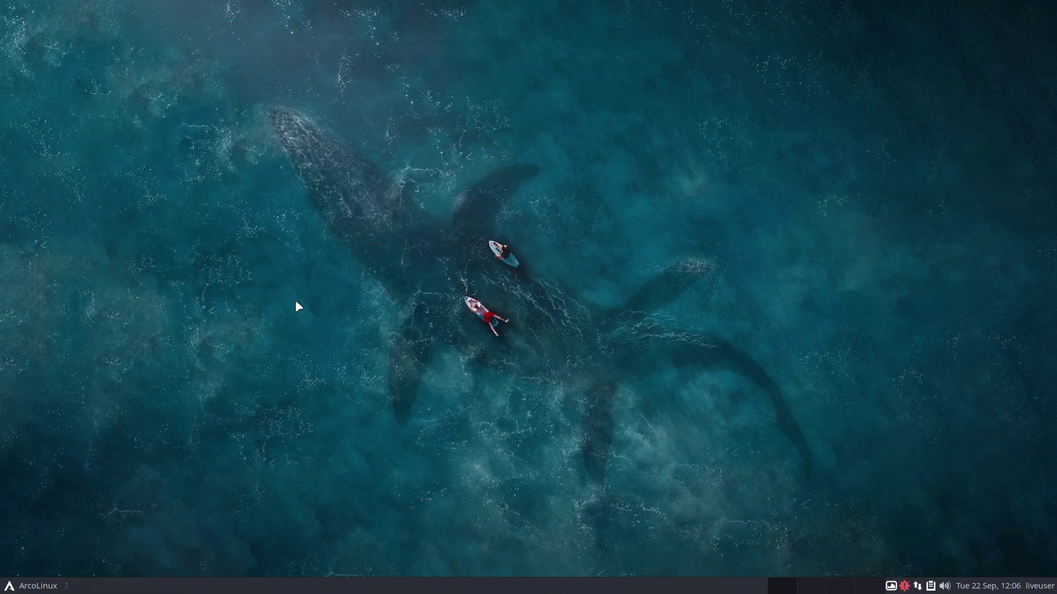
left_click(33, 586)
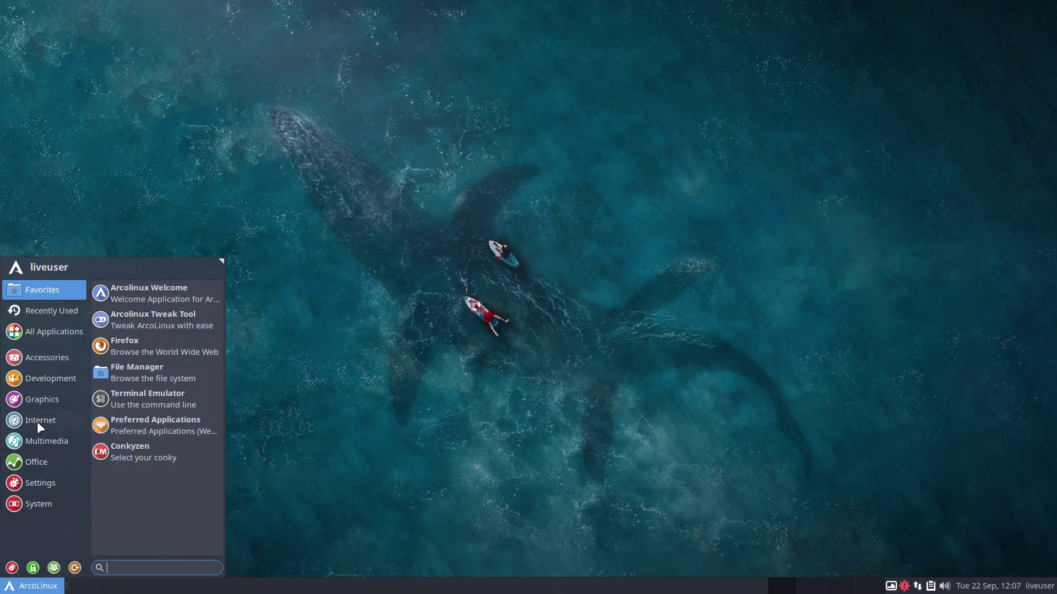
left_click(41, 399)
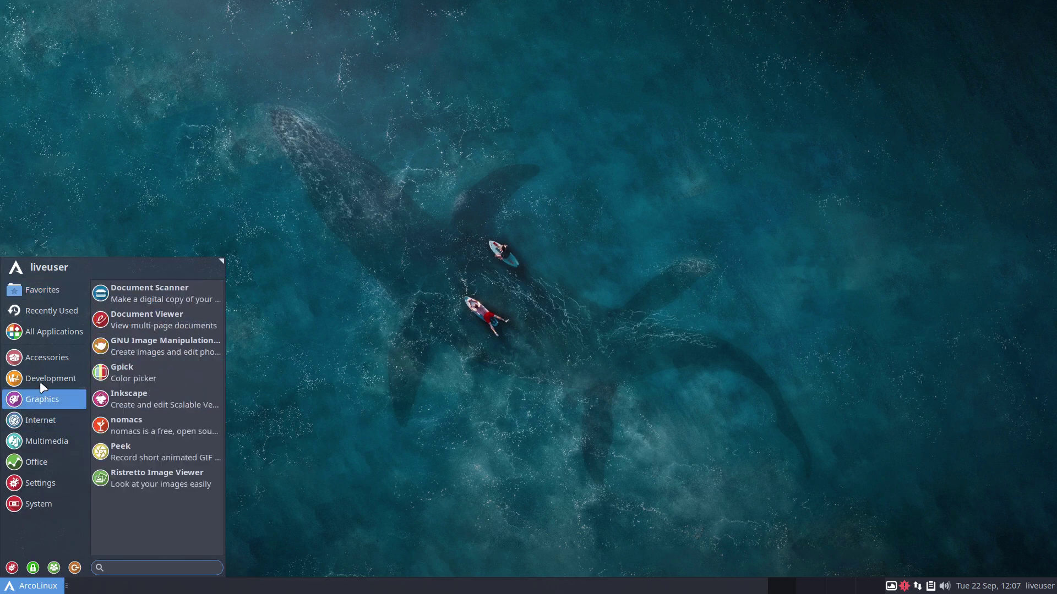
left_click(198, 214)
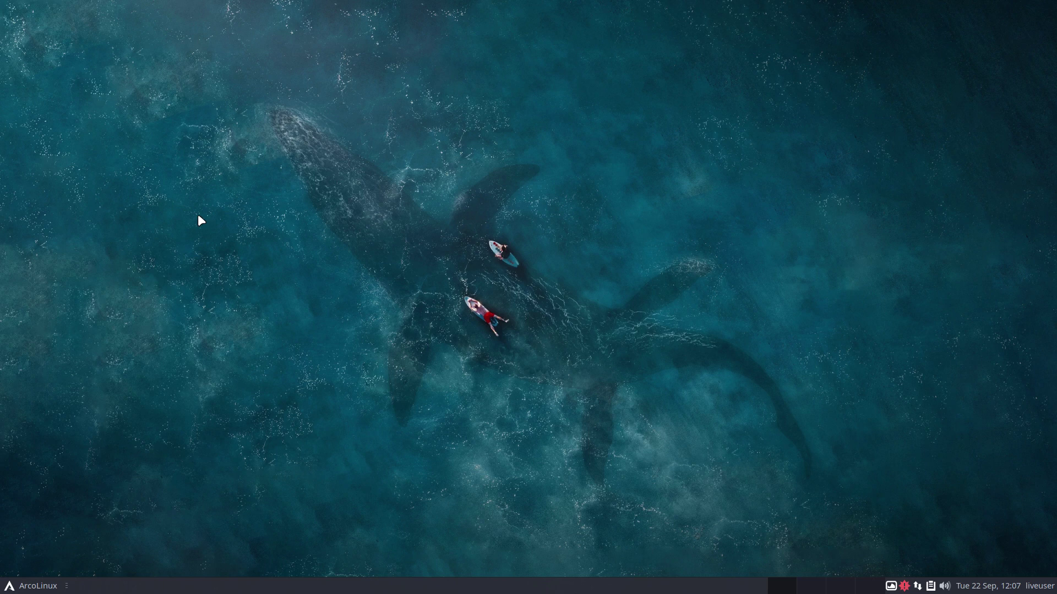